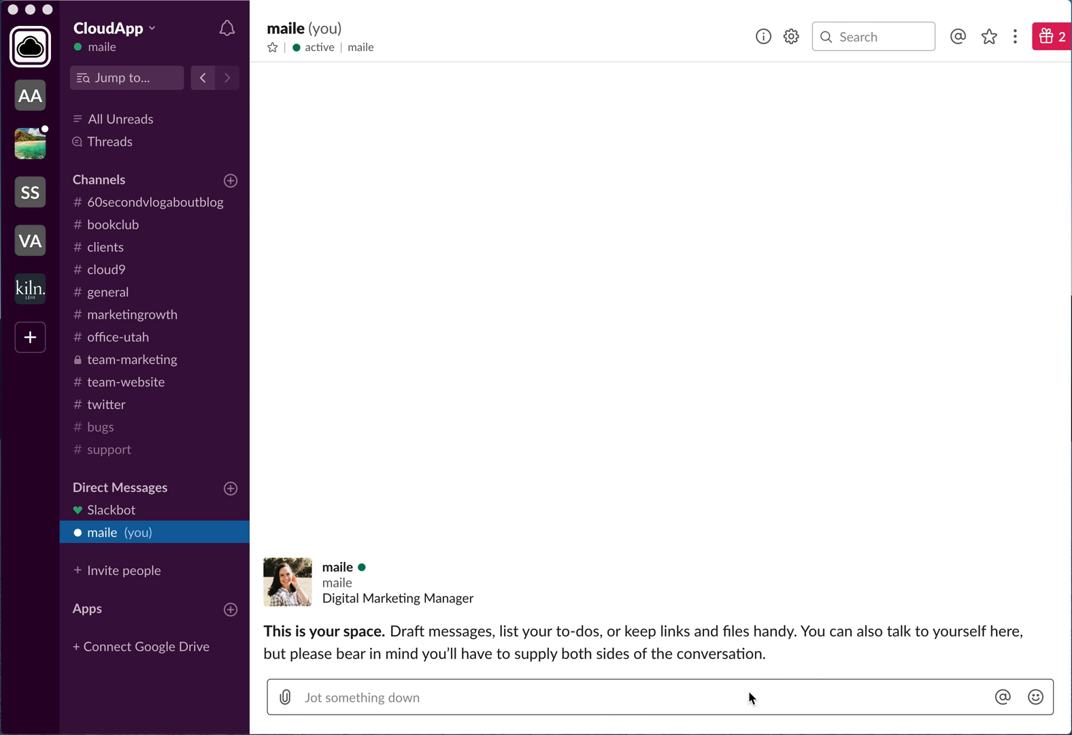
Enter the /giphy cats request in the self-DM message box without sending it.
left_click(396, 694)
type("/g")
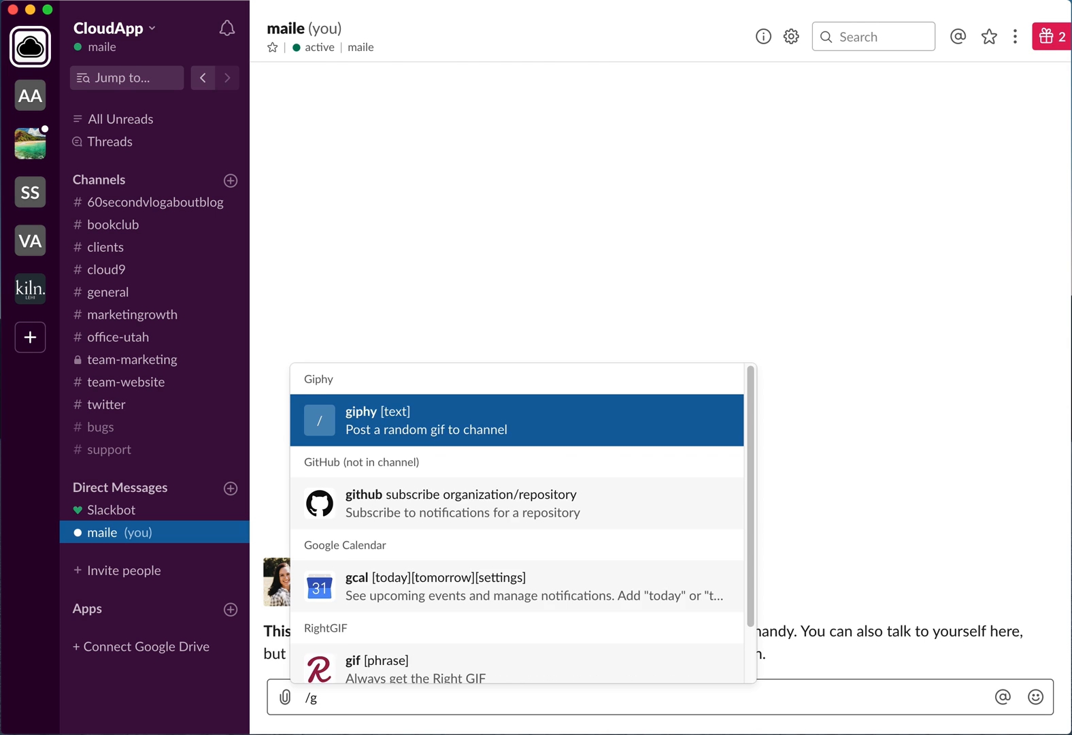
type("iphy cats")
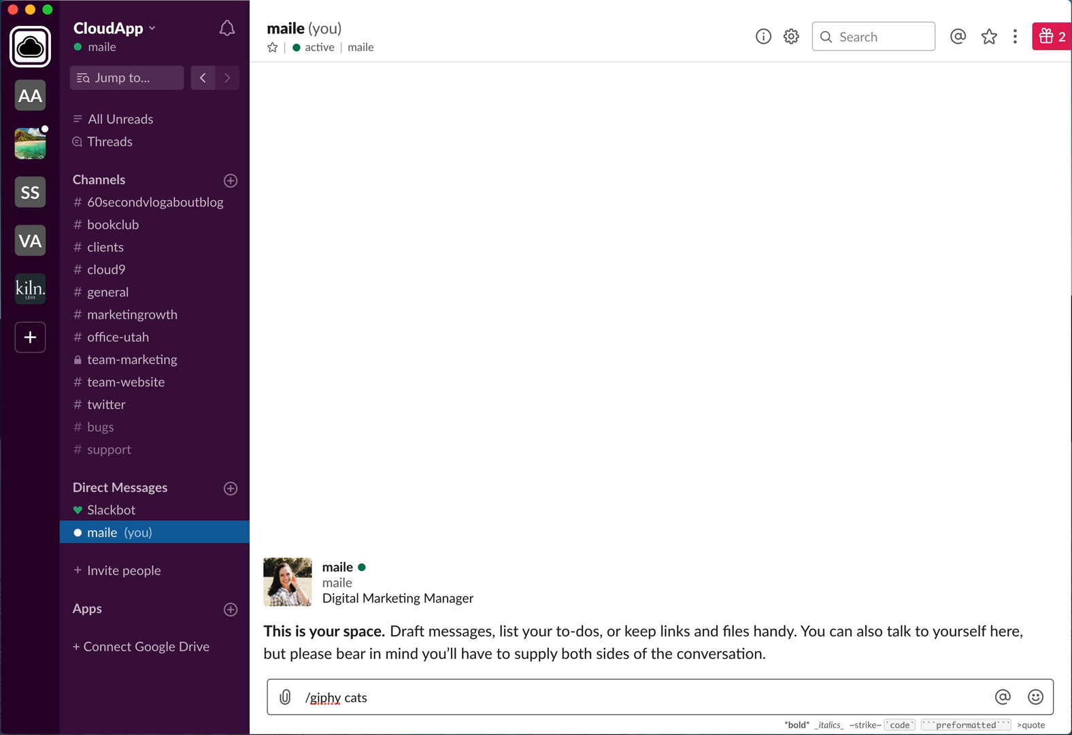
Run /giphy cats, shuffle through several suggestions and post the five-kittens GIF.
key("Return")
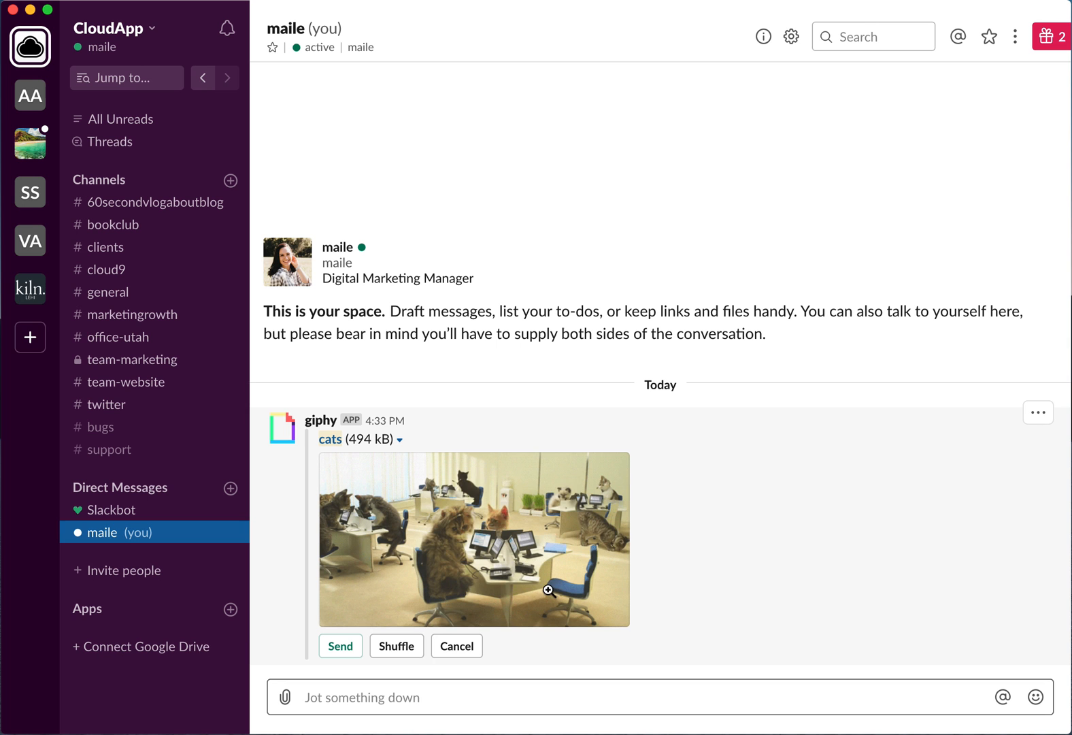
left_click(398, 646)
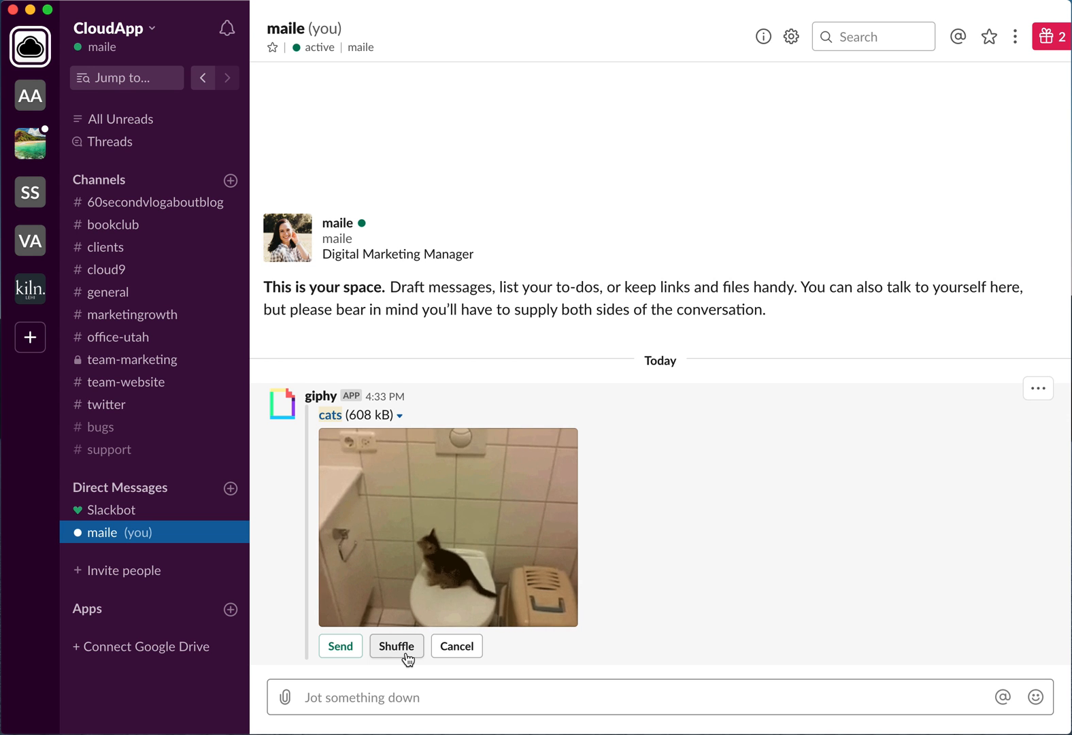
left_click(406, 652)
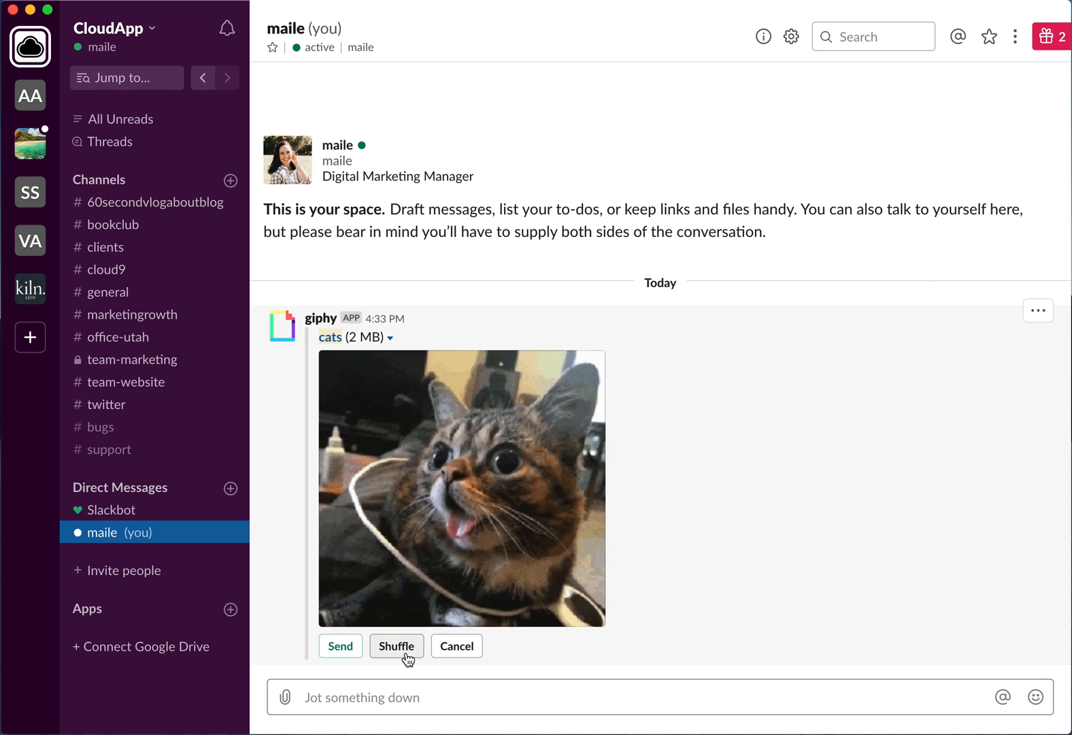
left_click(406, 652)
left_click(406, 653)
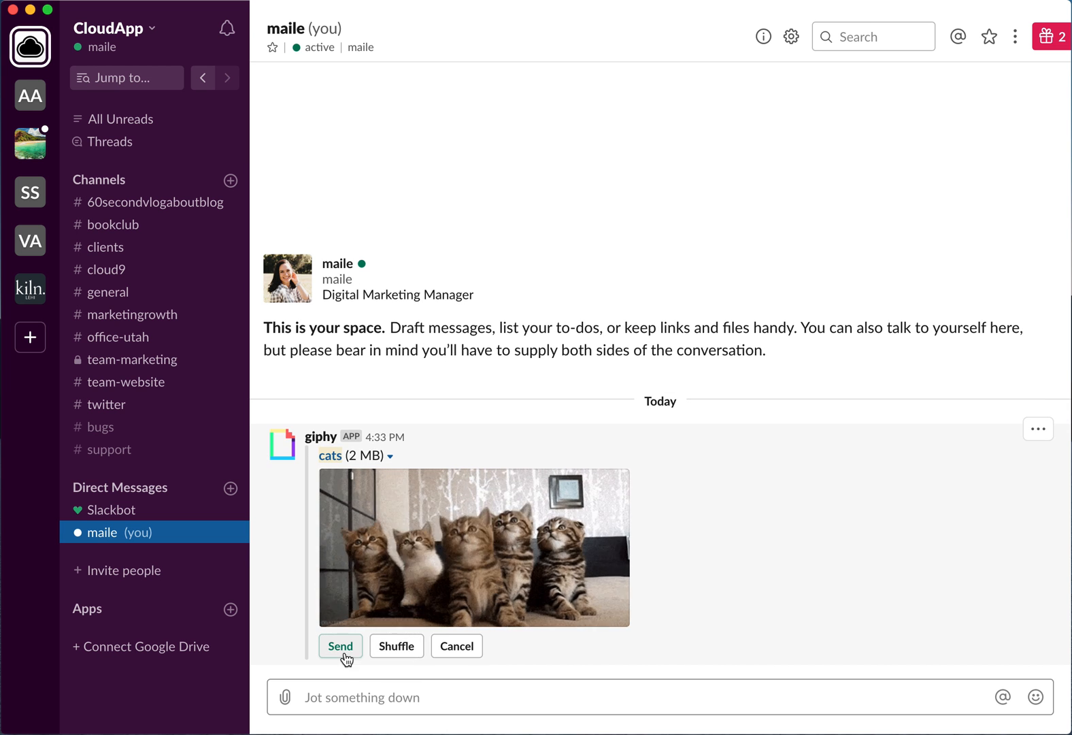
left_click(340, 646)
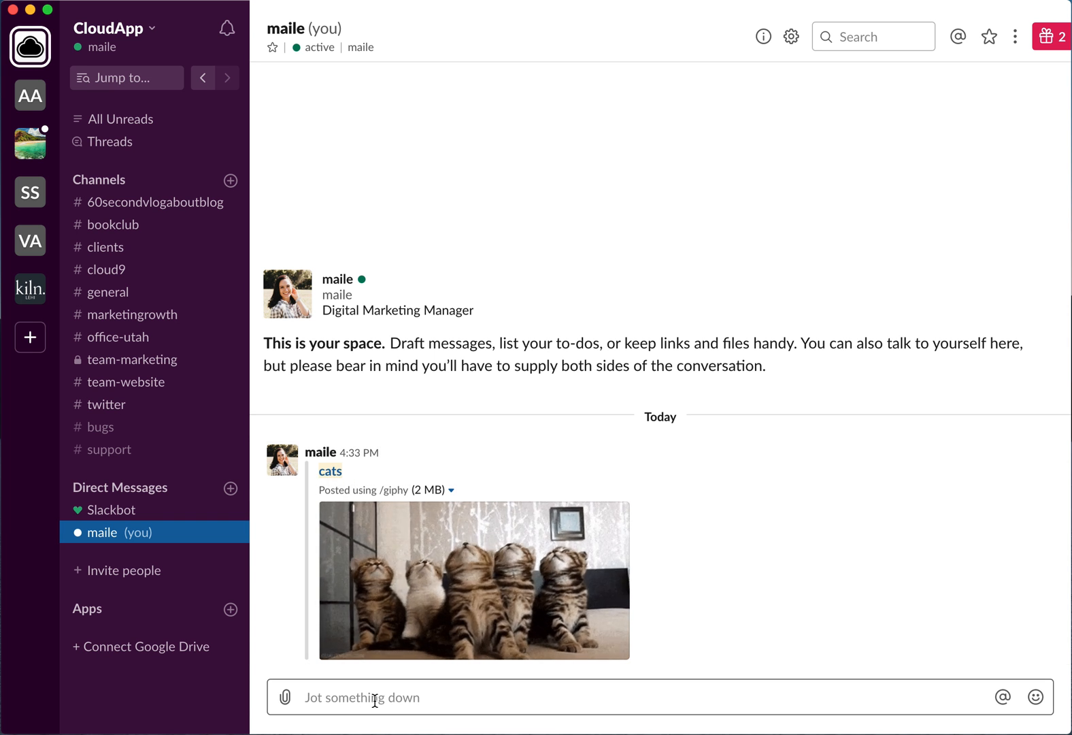
type("/giphy ")
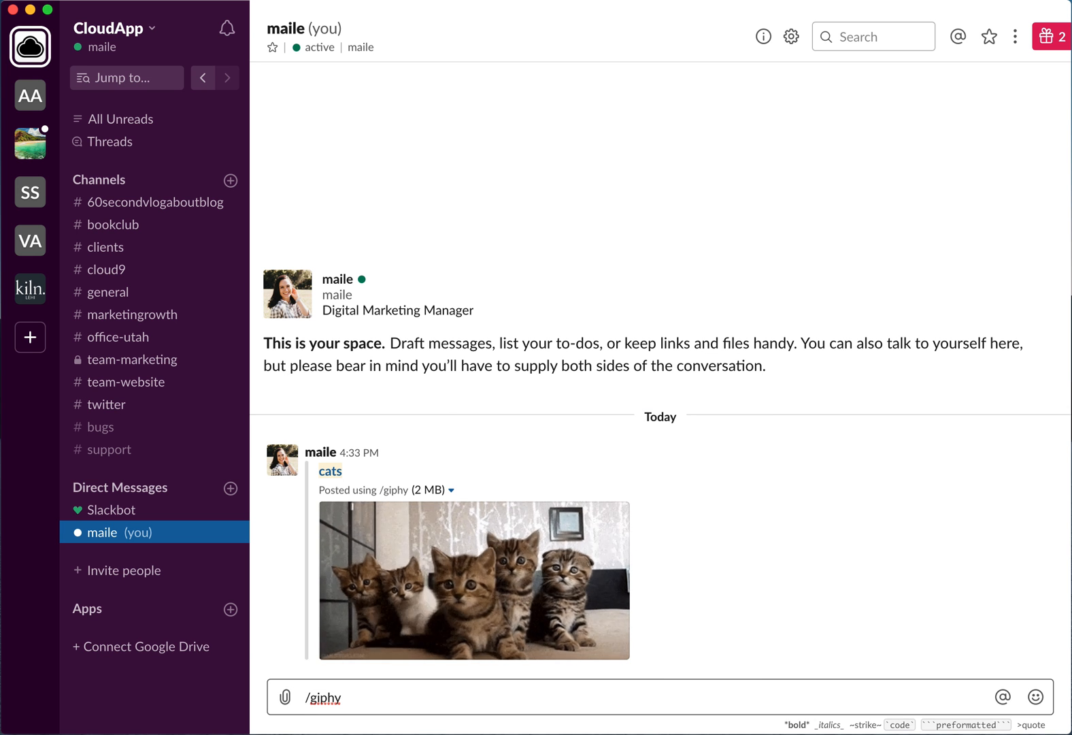
type("cats are the b")
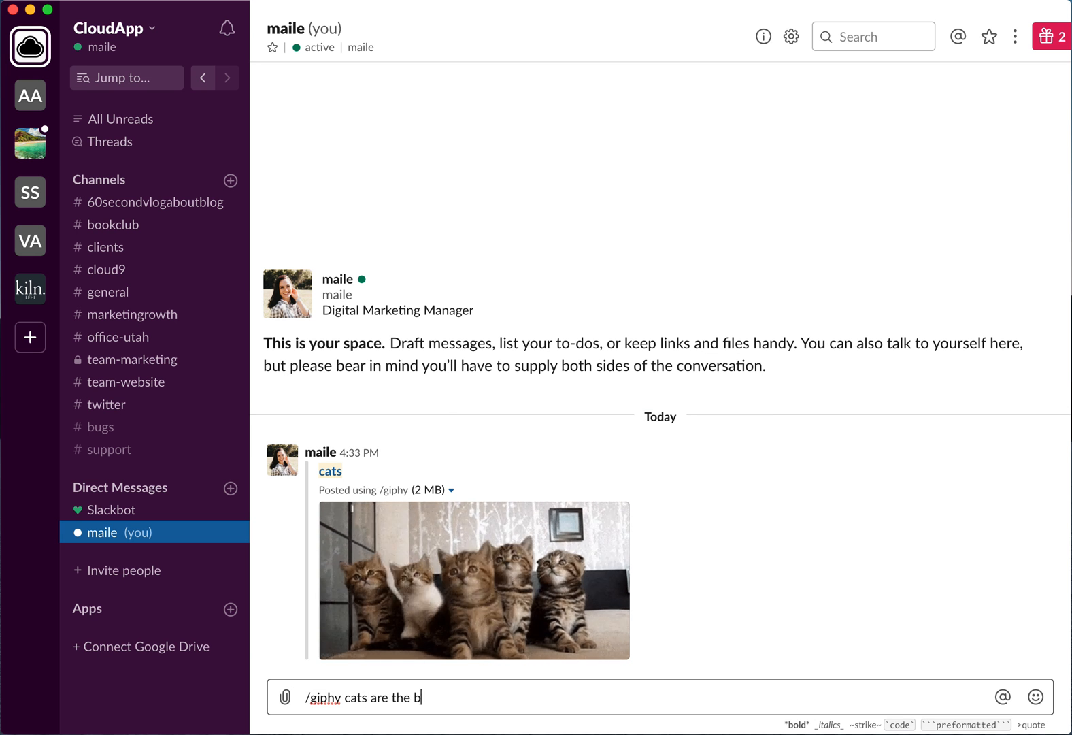
type("est")
Run /giphy cats are the best and post the suggested GIF.
key("Return")
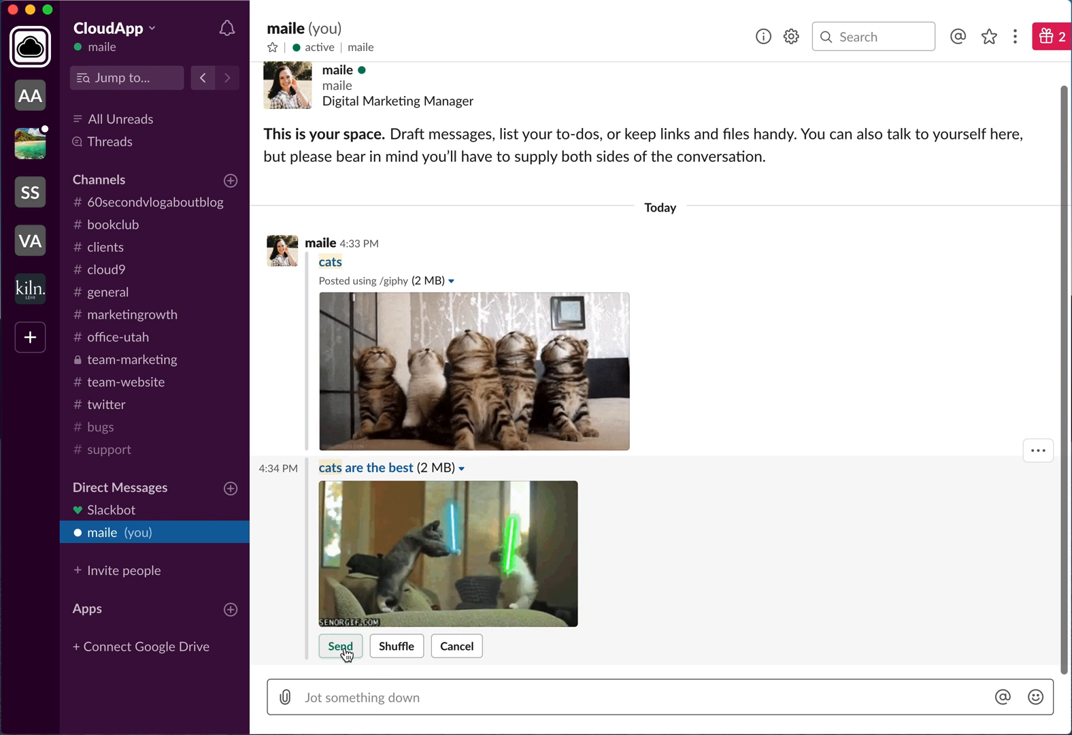
left_click(340, 646)
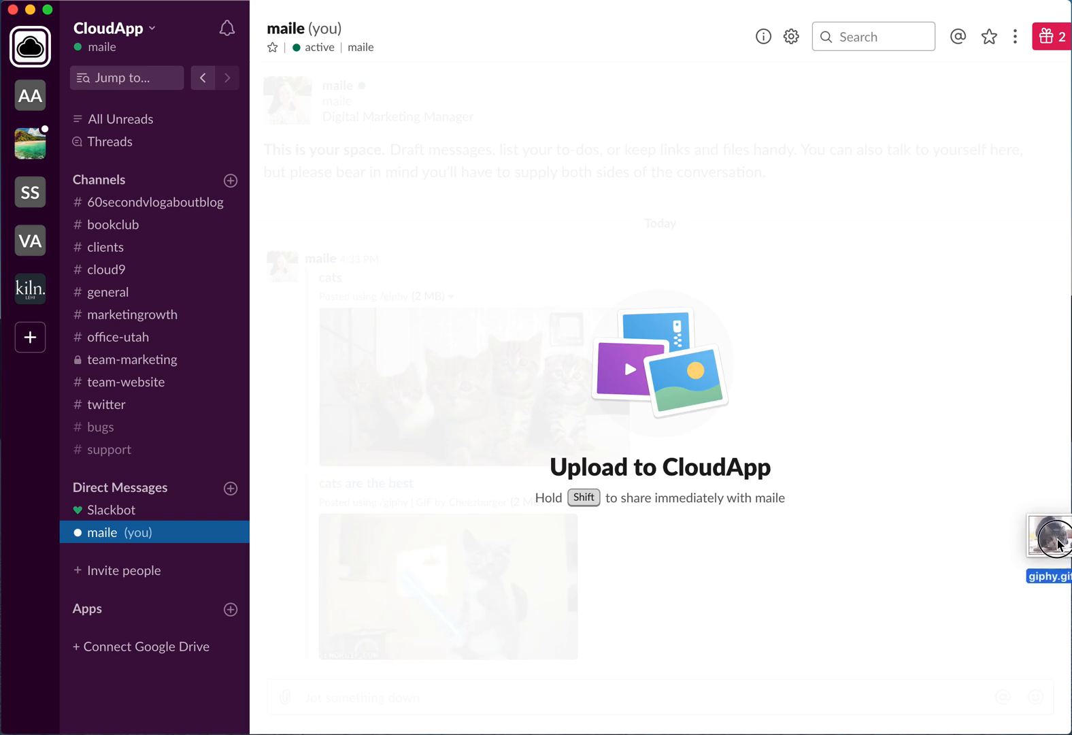
Drag giphy.gif from the desktop into the conversation to start an upload.
mouse_move(1064, 536)
left_mouse_down()
mouse_move(794, 569)
mouse_move(555, 395)
left_mouse_up()
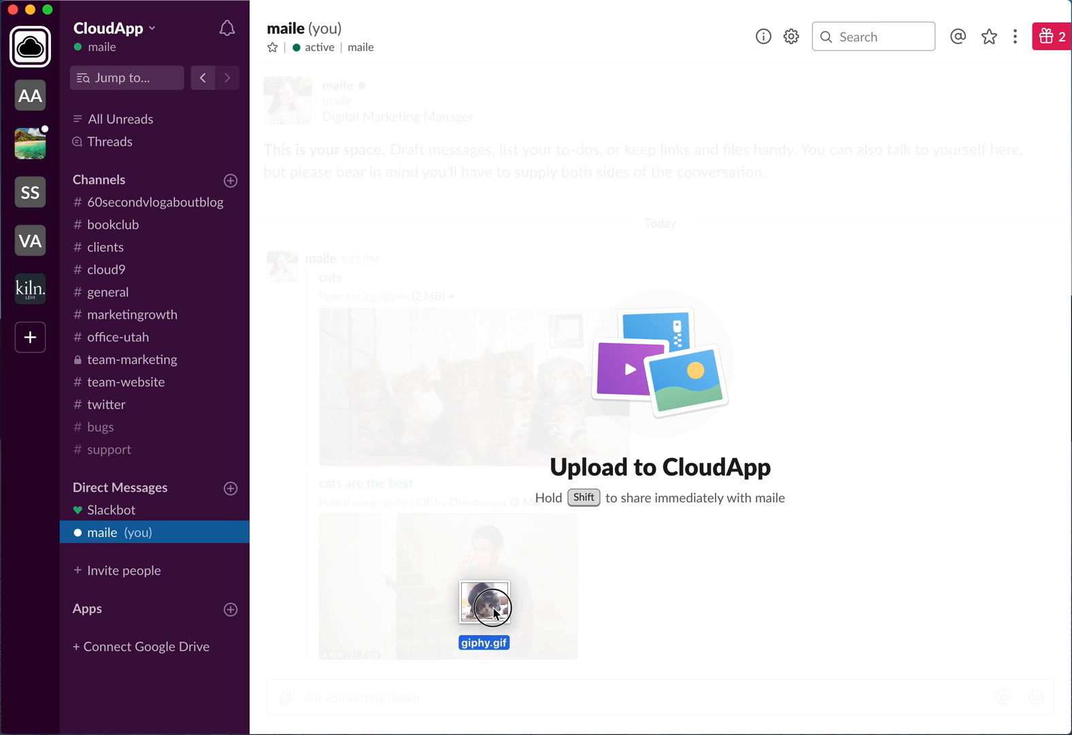
left_click_drag(555, 396, 493, 606)
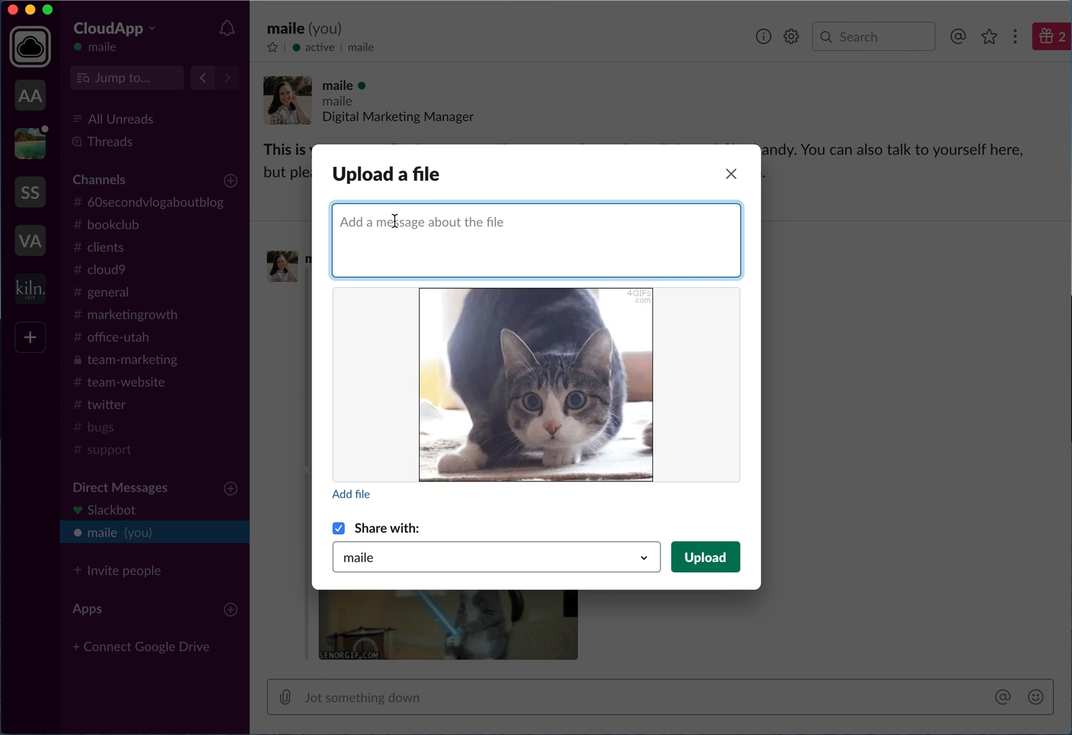
type("c")
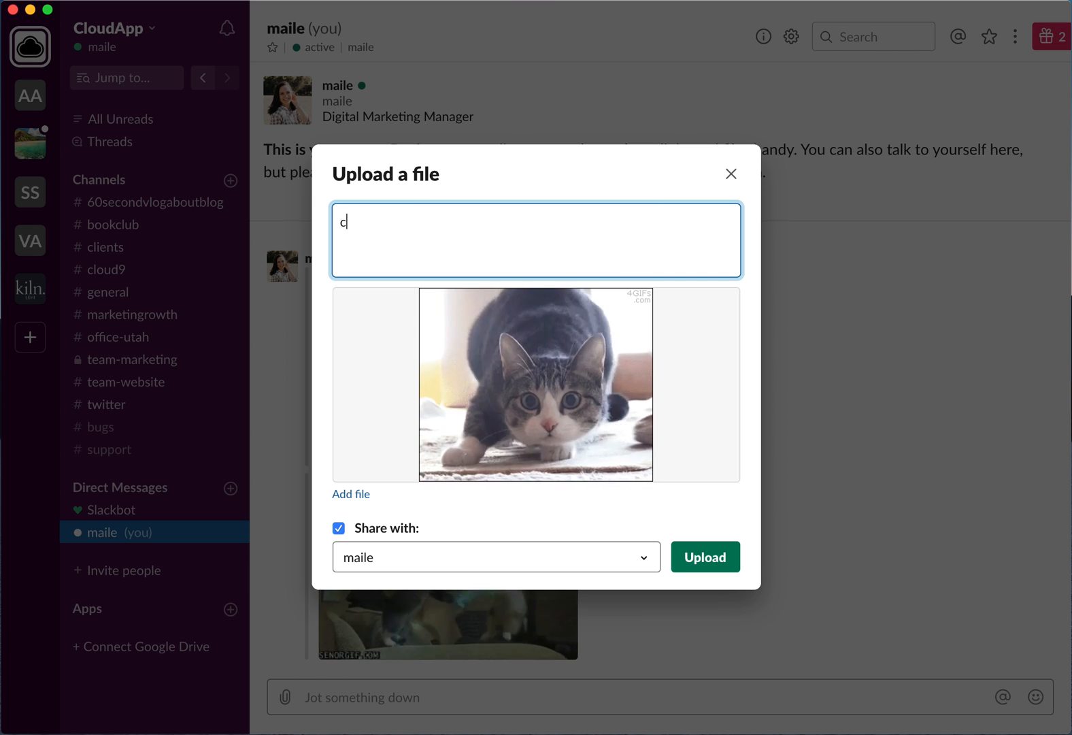
type("heck out this amazing")
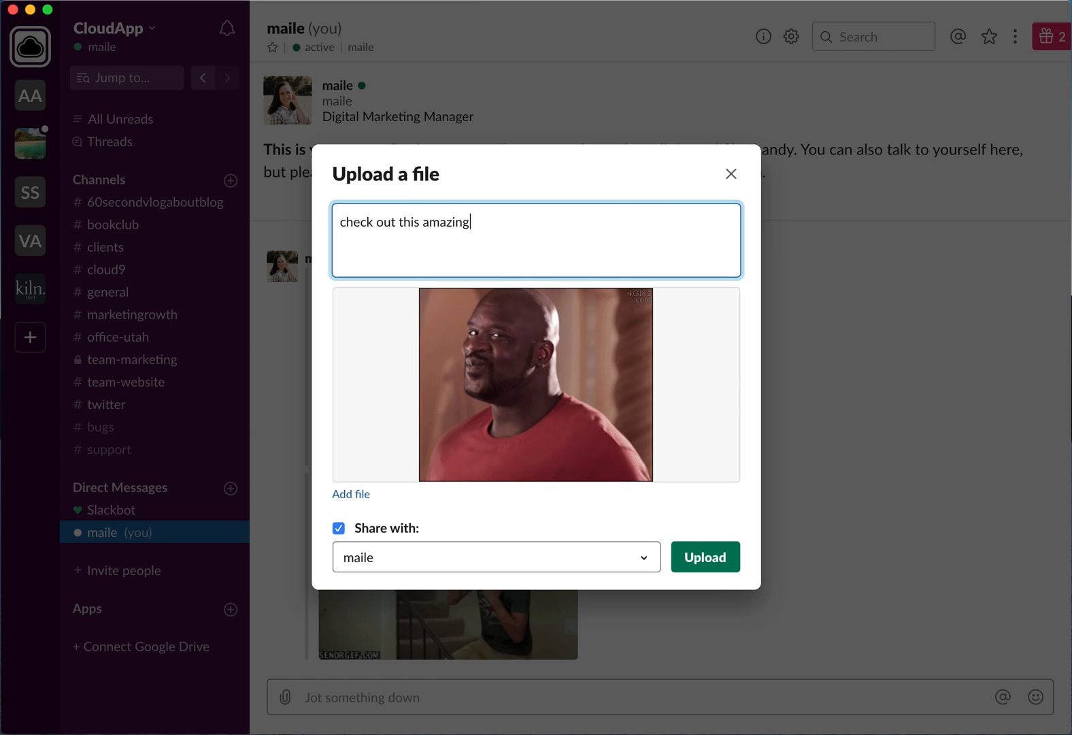
type(" g")
Caption the upload 'check out this amazing cat GIF!' and share it in the self-DM.
key("BackSpace")
type("cat g")
key("BackSpace")
type("G")
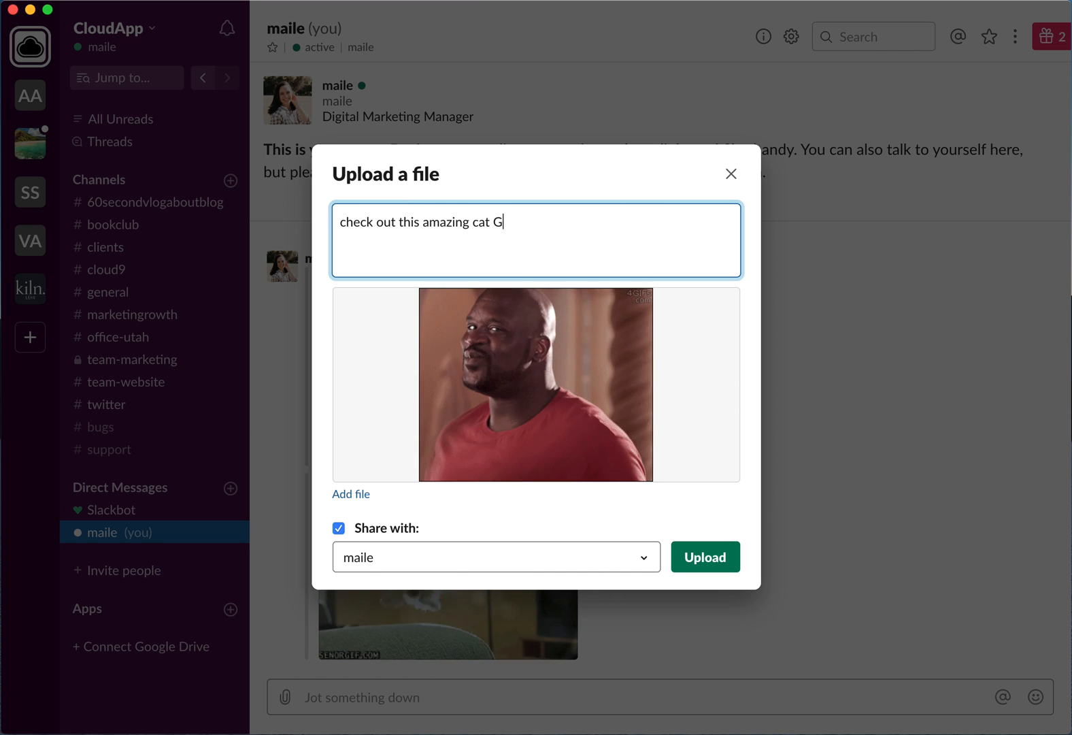
type("IF!")
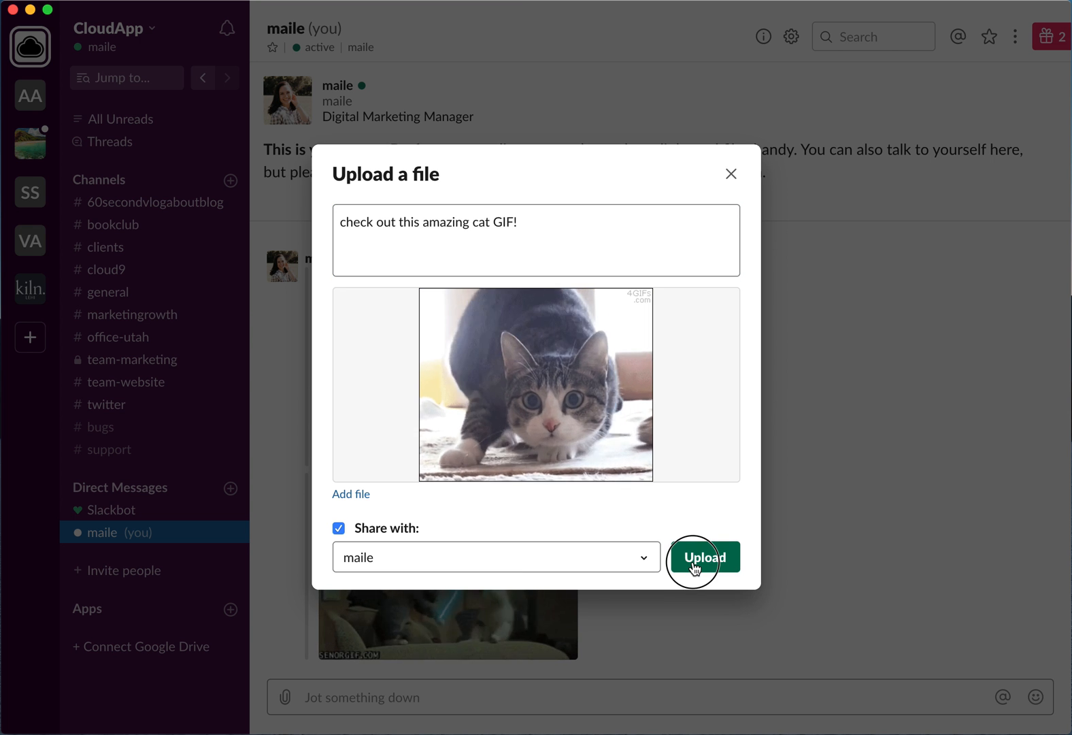
left_click(682, 566)
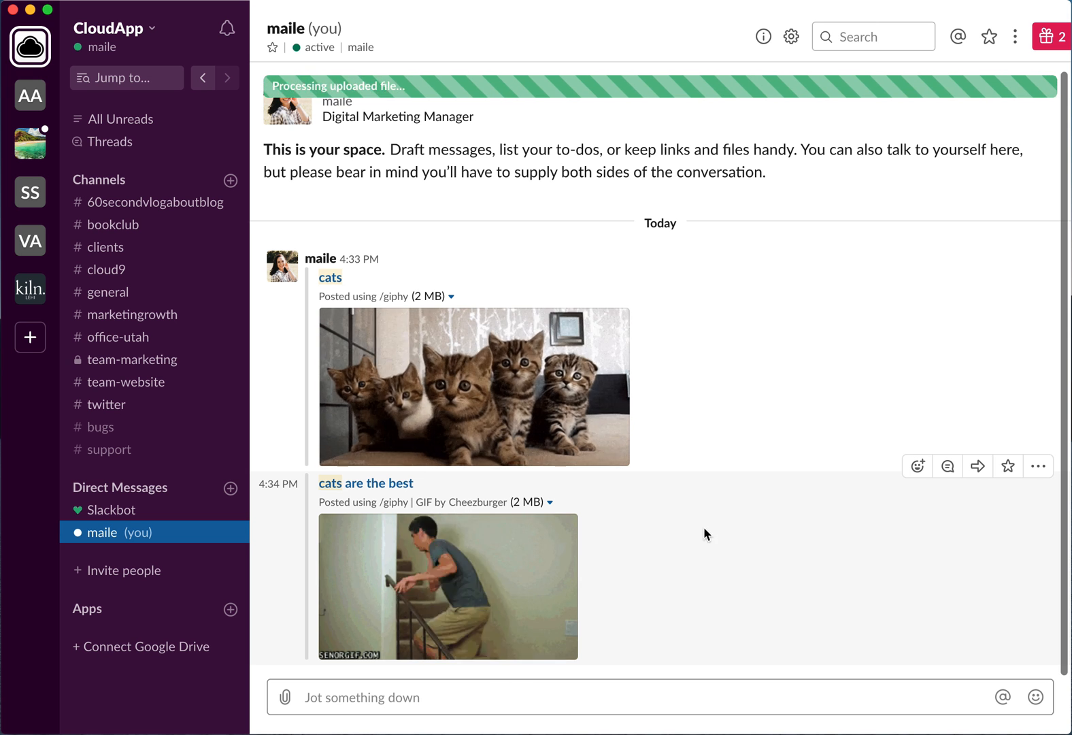
mouse_move(536, 519)
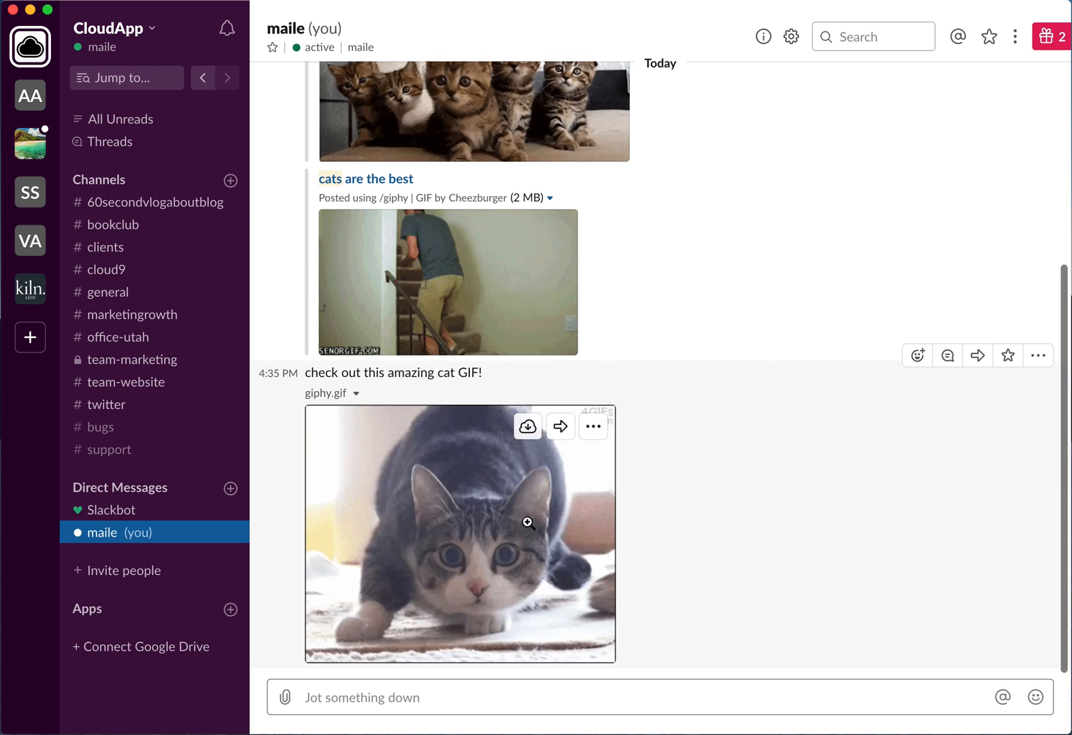
mouse_move(460, 534)
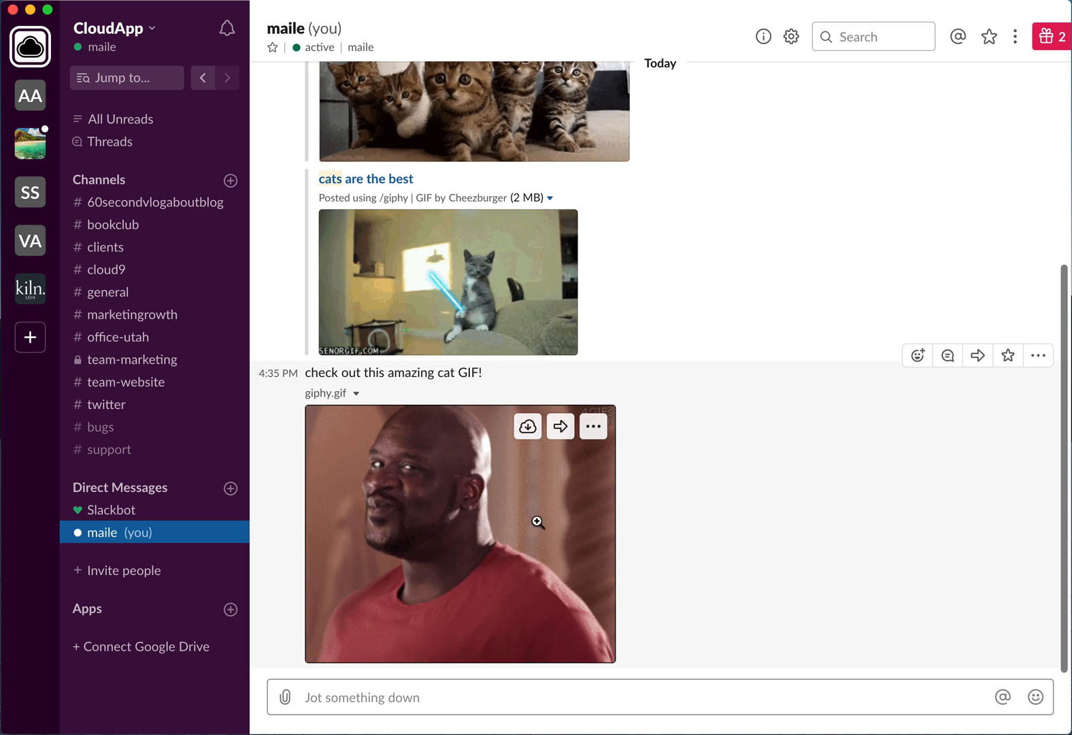
scroll(686, 545, "up", 3)
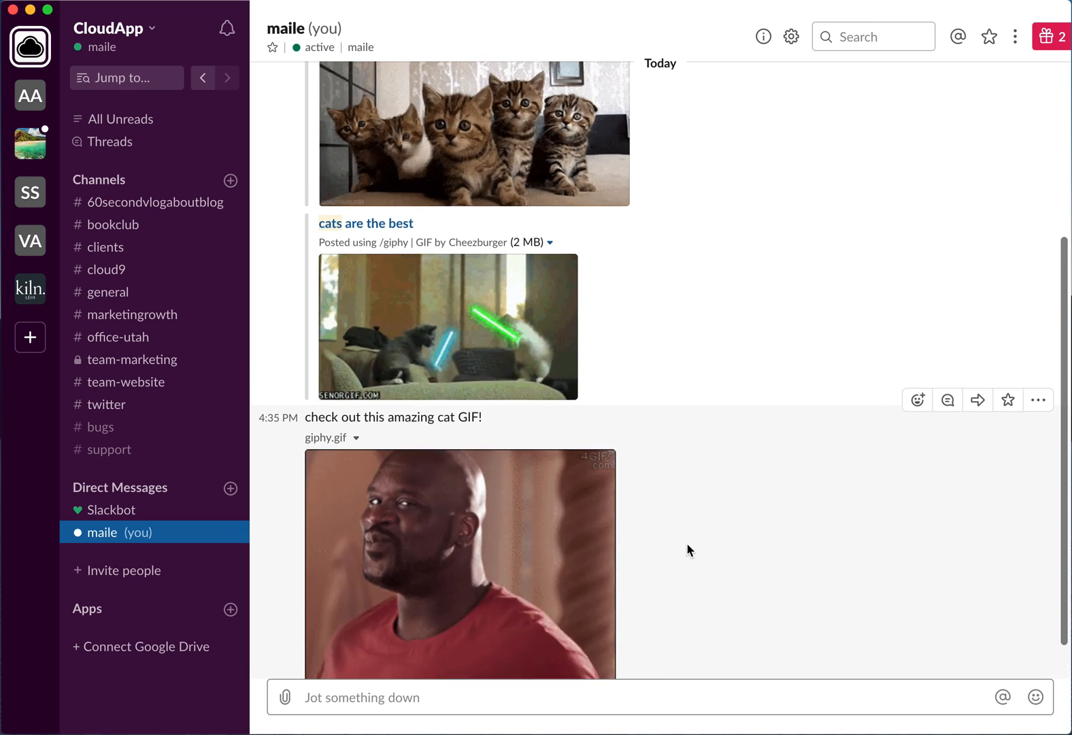
scroll(673, 526, "up", 3)
scroll(671, 517, "down", 4)
scroll(671, 517, "down", 3)
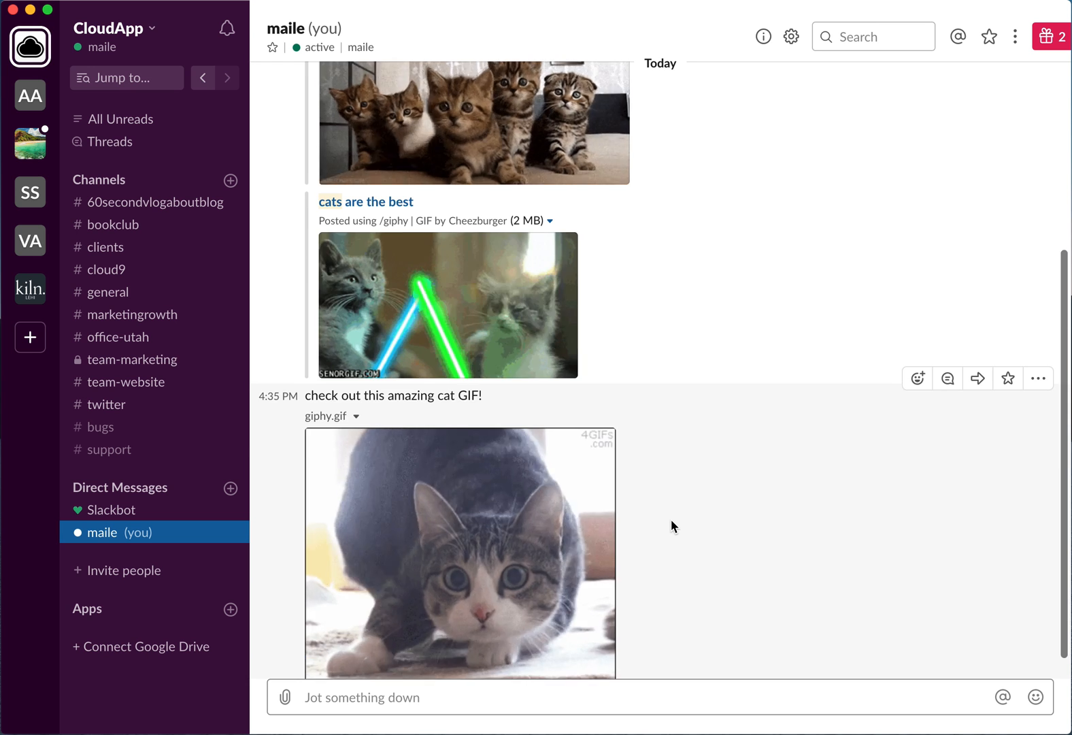
scroll(671, 519, "down", 2)
scroll(671, 519, "up", 2)
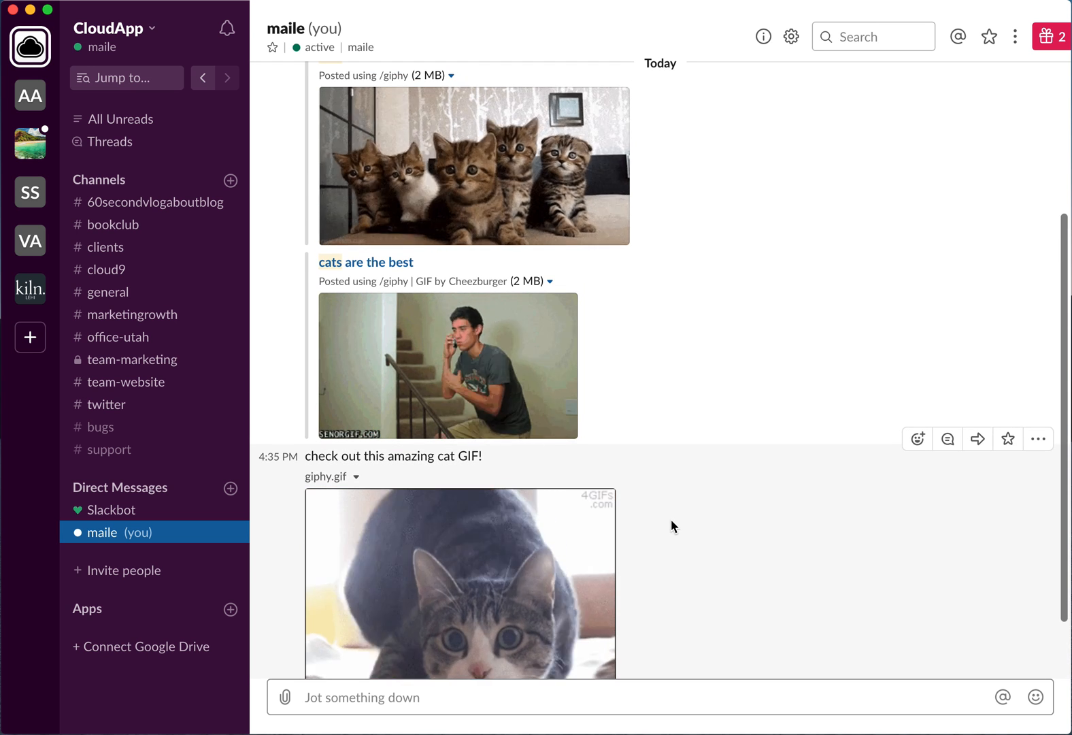